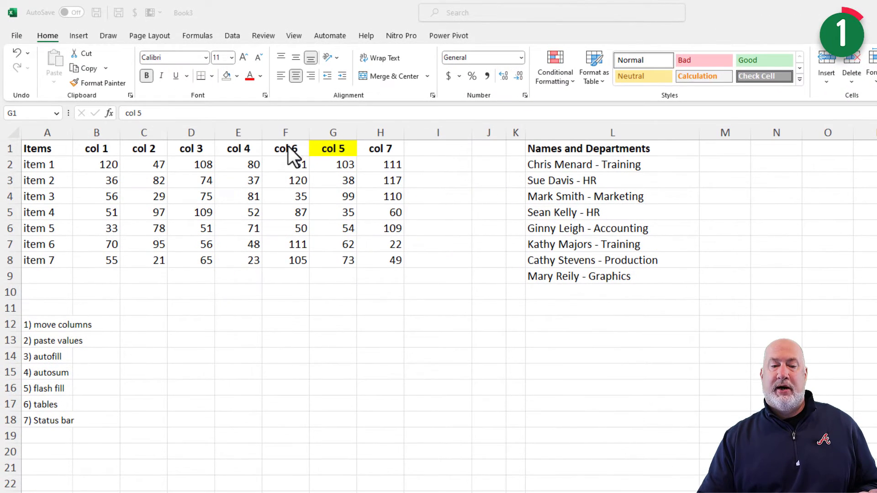
Shift-drag col 5 (G1:G8) left into column F, ahead of col 6
left_click(334, 149)
left_click_drag(333, 147, 325, 258)
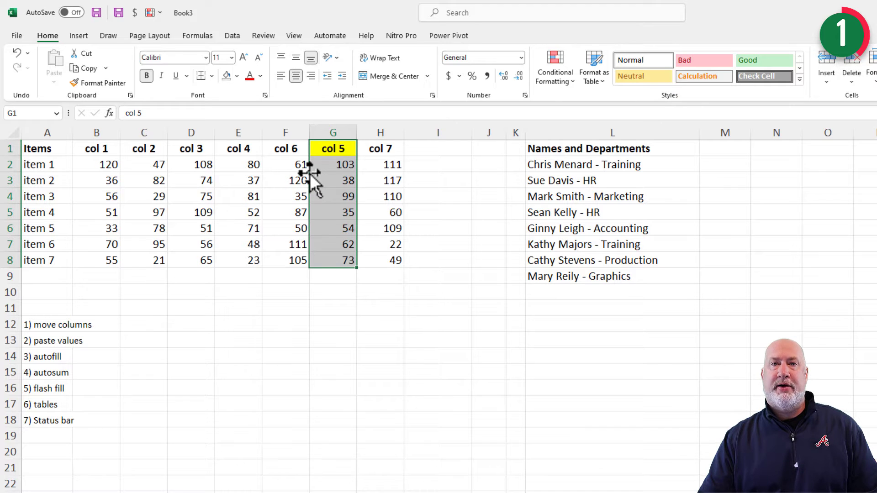
mouse_move(307, 174)
left_mouse_down()
mouse_move(278, 175)
mouse_move(275, 190)
mouse_move(335, 223)
left_mouse_up()
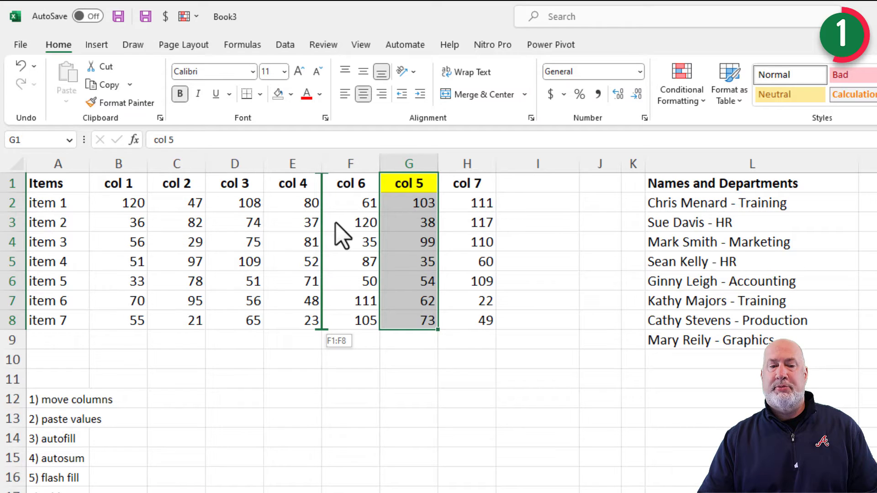
left_click_drag(336, 224, 336, 223)
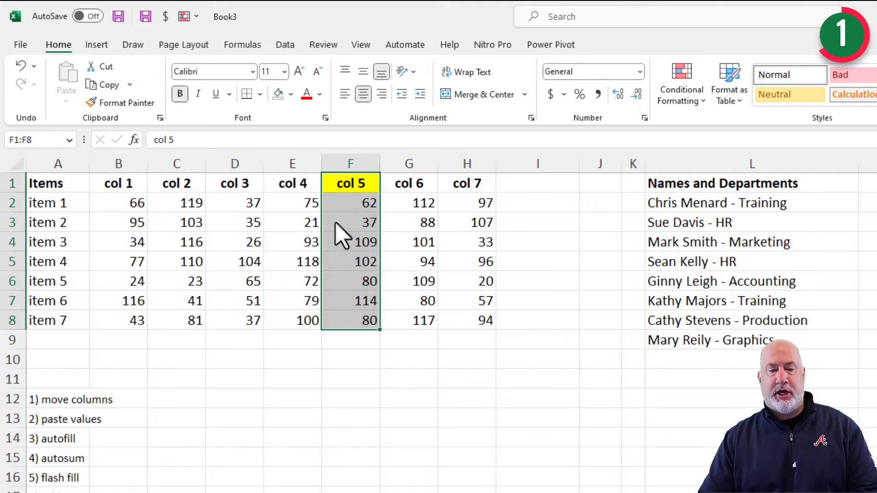
Undo the move, then right-drag col 5 onto column F using Shift Right and Move
key("ctrl+z")
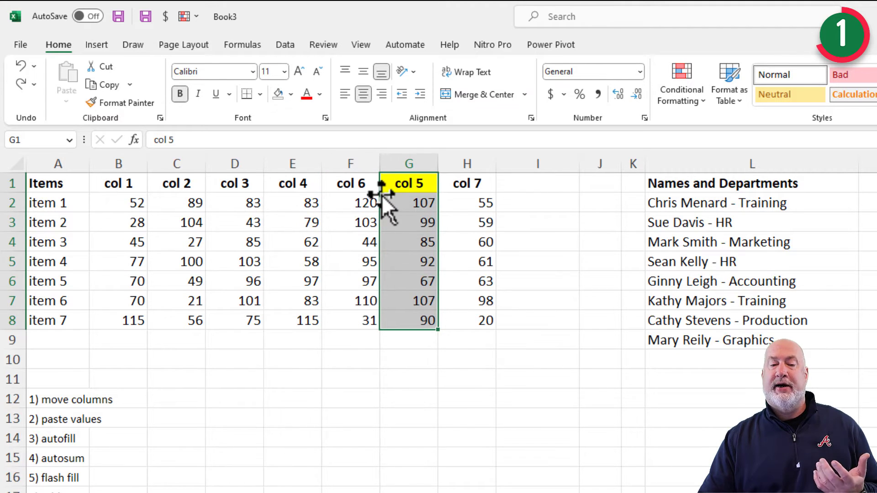
left_click_drag(382, 196, 355, 196)
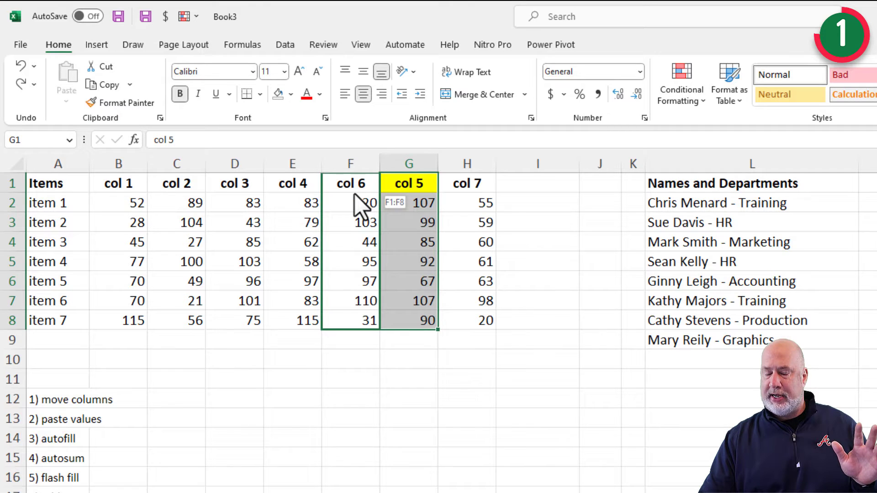
left_click_drag(354, 195, 358, 202)
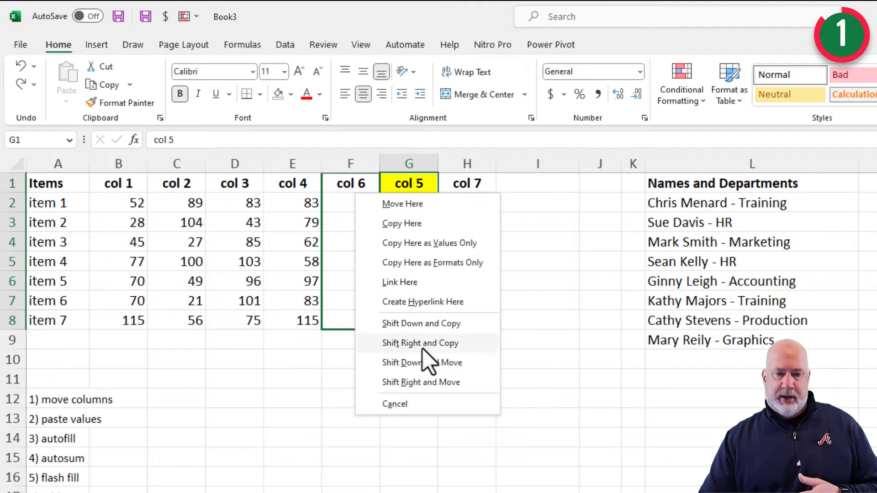
left_click(421, 382)
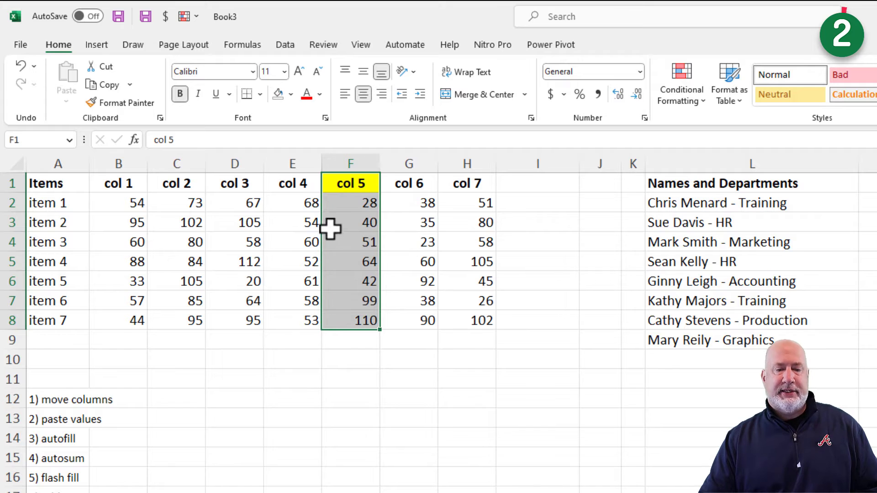
Replace the RANDBETWEEN formulas in B2:H8 with fixed values via Copy Here as Values Only
left_click(299, 222)
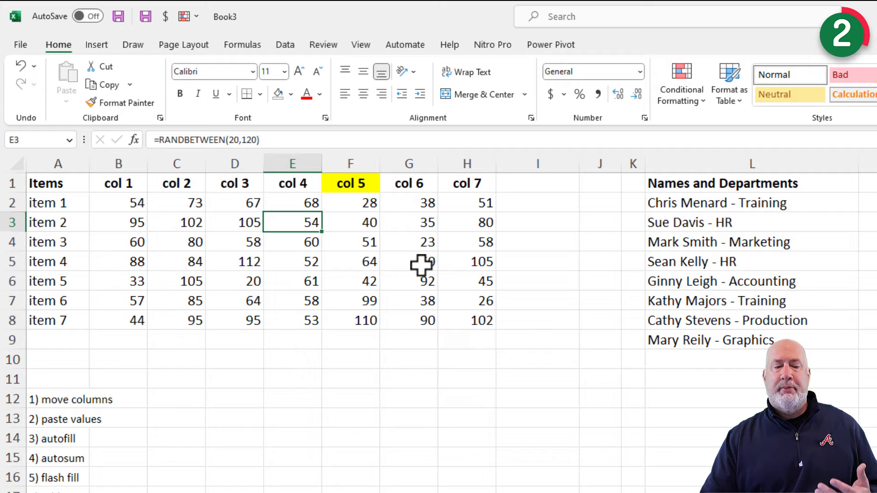
left_click_drag(123, 206, 446, 313)
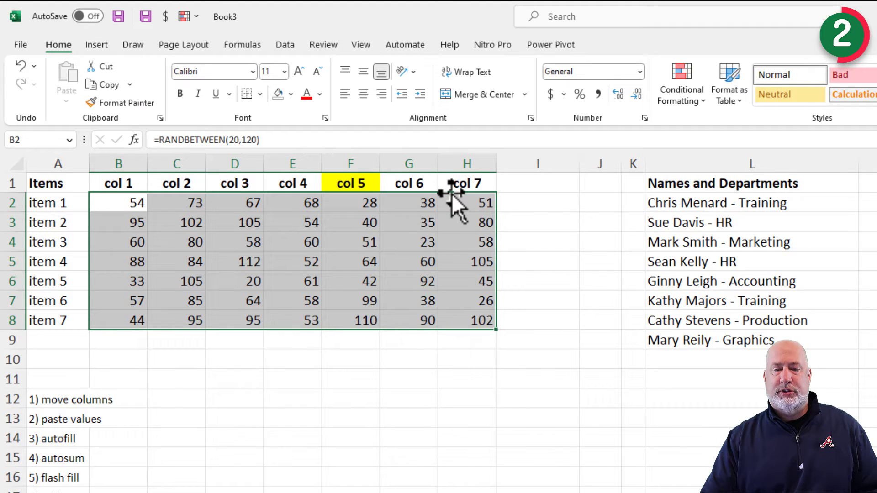
mouse_move(452, 194)
left_mouse_down()
mouse_move(513, 199)
mouse_move(441, 204)
mouse_move(462, 210)
mouse_move(456, 202)
left_mouse_up()
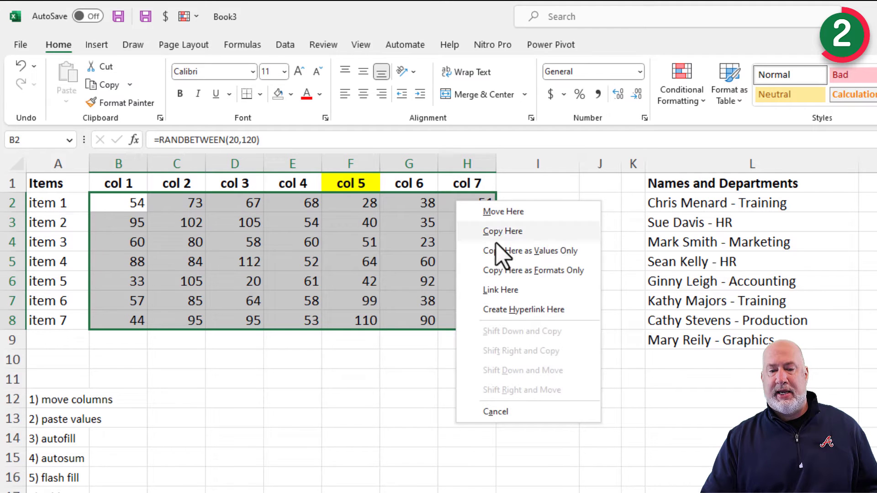
left_click(526, 251)
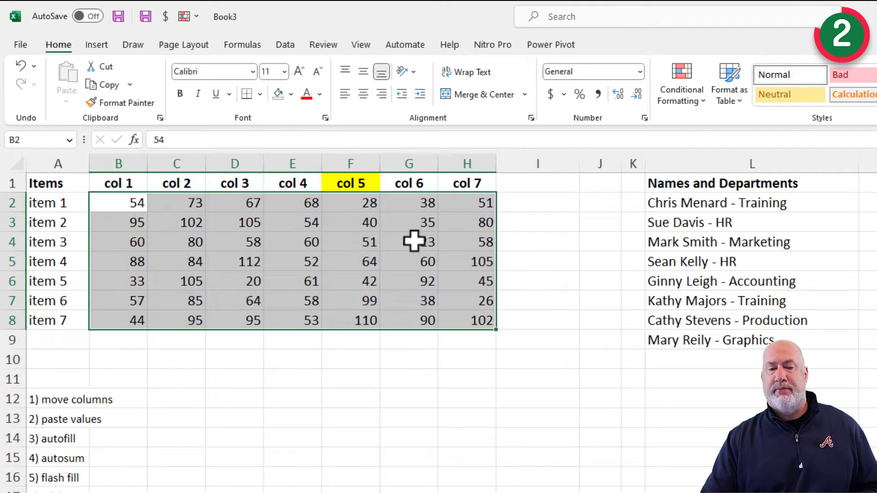
Confirm that F2, E4 and D3 now hold plain values instead of formulas
left_click(342, 204)
left_click(315, 245)
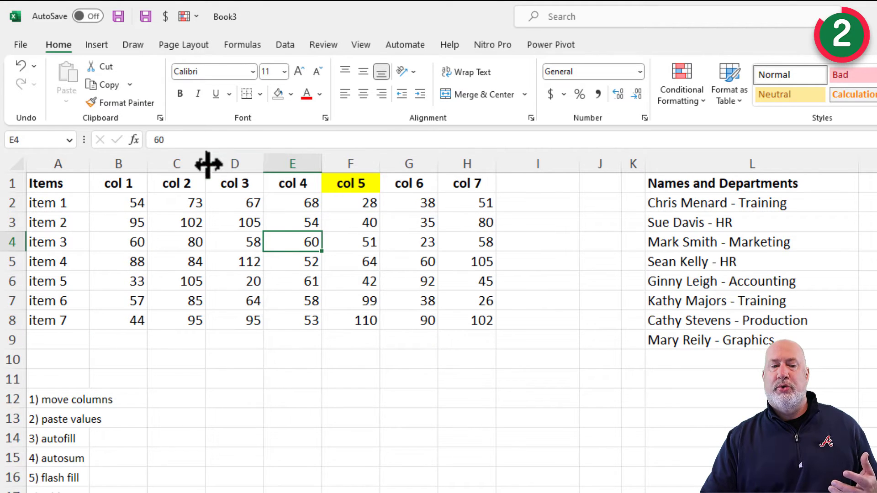
left_click(247, 222)
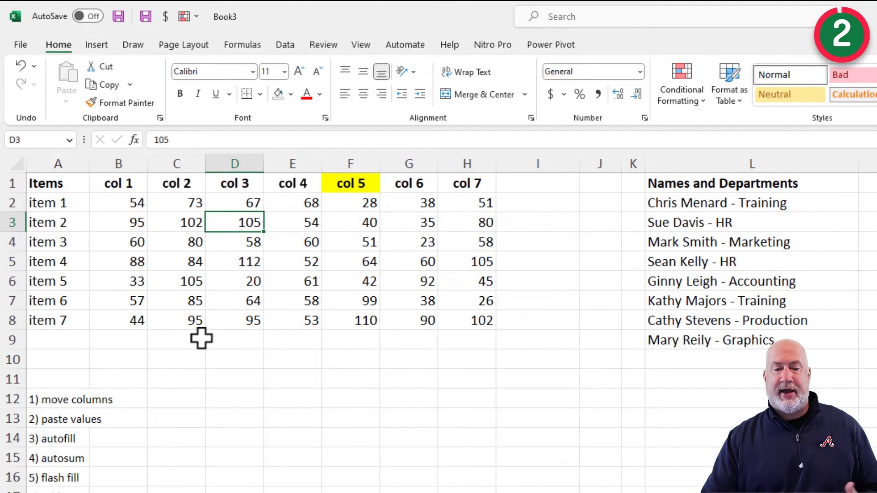
Enter the heading TOTAL in cell I1
left_click(539, 186)
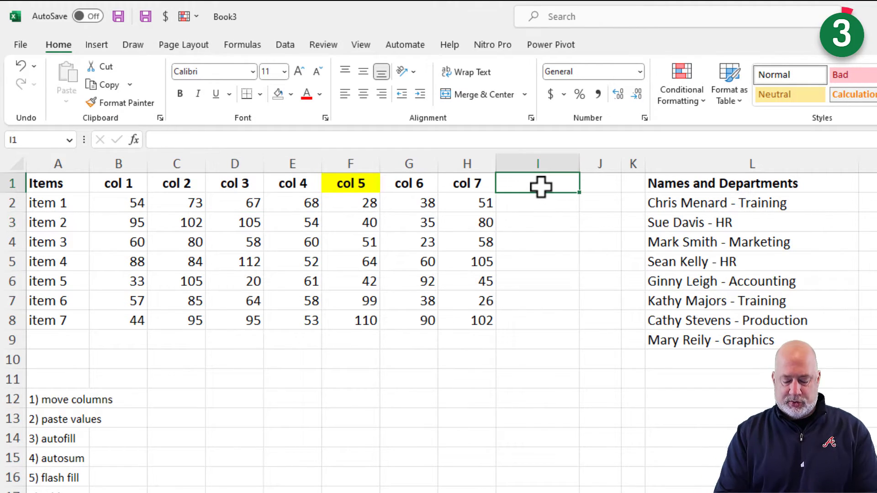
type("TOTAL")
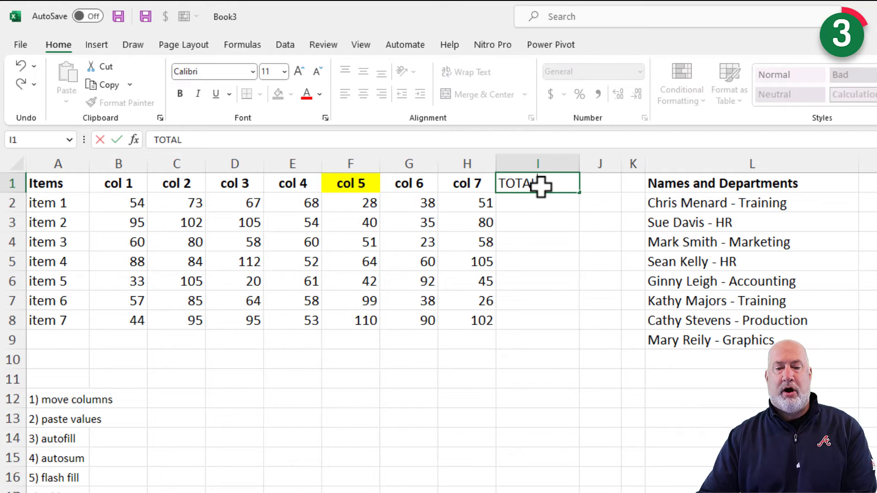
left_click(529, 253)
AutoSum item 1's row into I2 (379), undoing the fill down to row 8
left_click(531, 204)
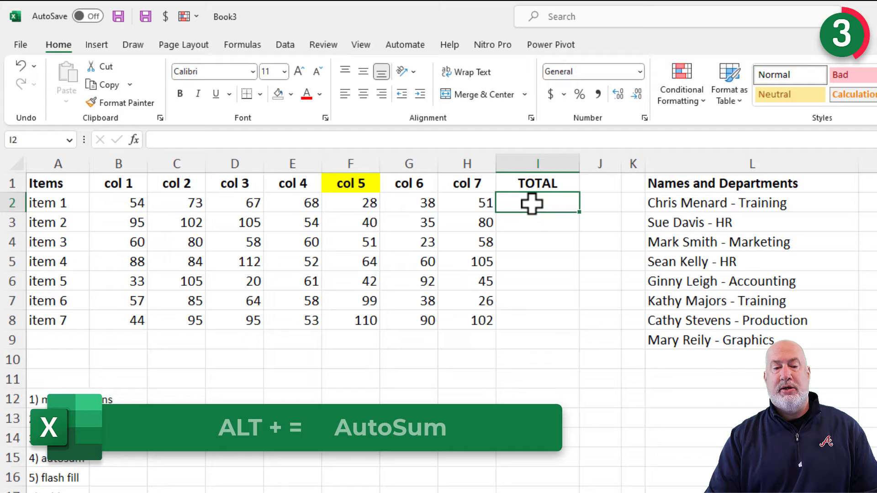
key("alt+equal")
key("Return")
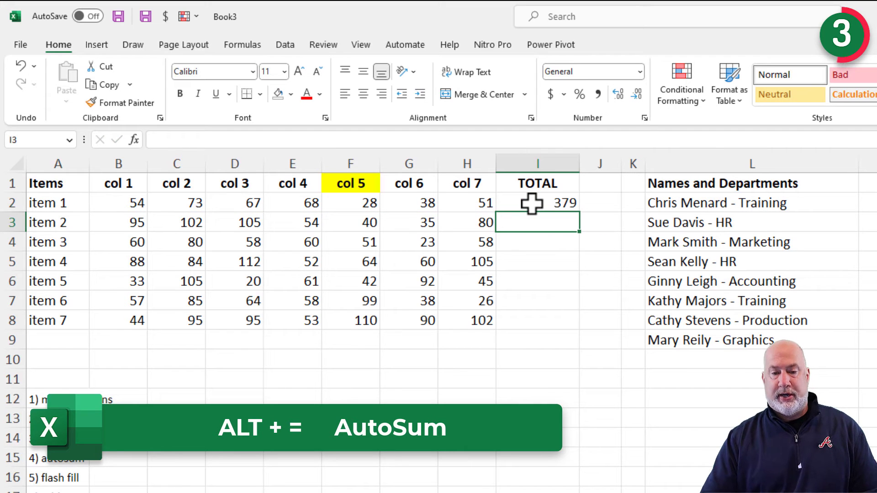
left_click(533, 203)
double_click(579, 212)
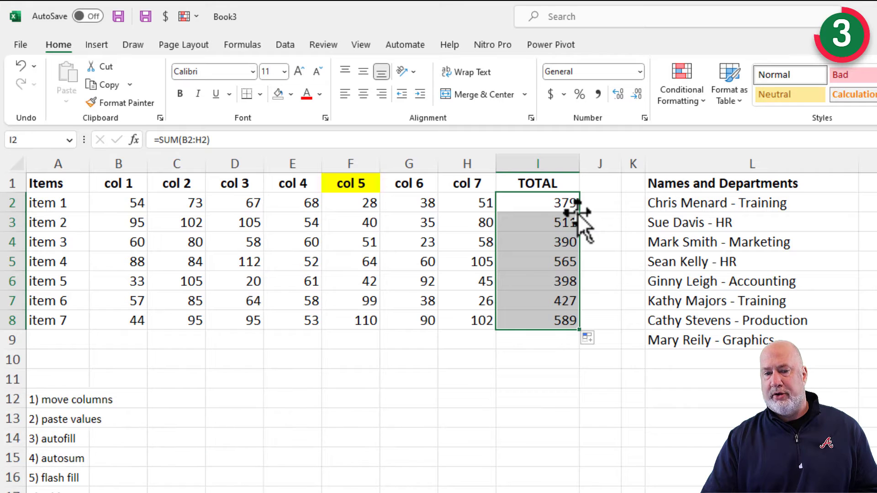
key("ctrl+z")
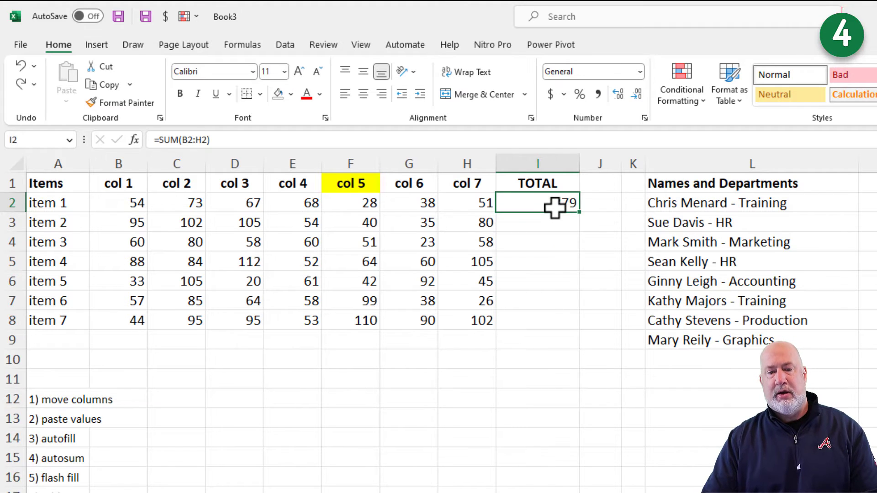
Clear the sum in I2 and label A9 as Total
key("Delete")
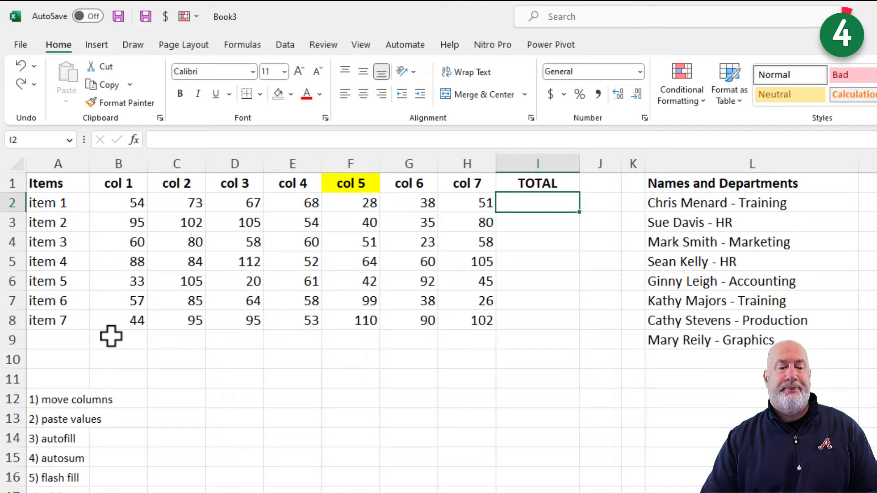
left_click(64, 342)
type("Total")
key("Tab")
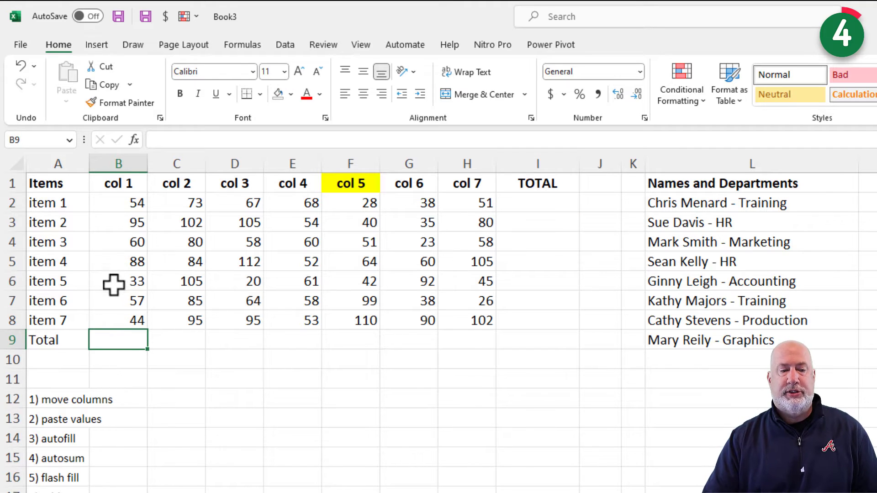
left_click(63, 341)
AutoSum all rows and columns across B2:I9, then undo the totals and Total/TOTAL labels
left_click_drag(125, 205, 535, 338)
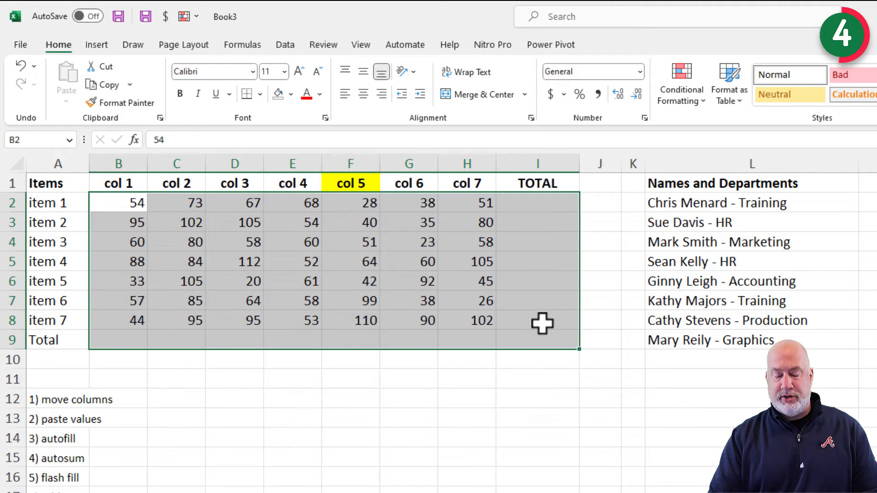
key("alt+equal")
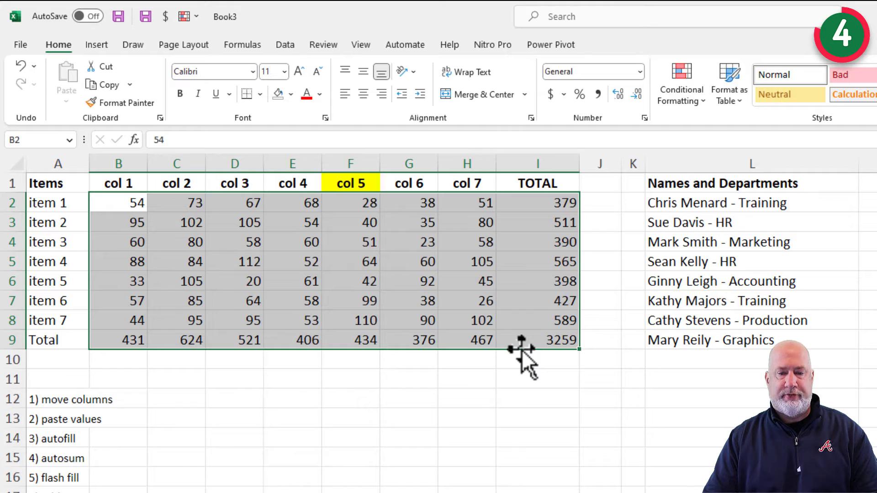
key("ctrl+z")
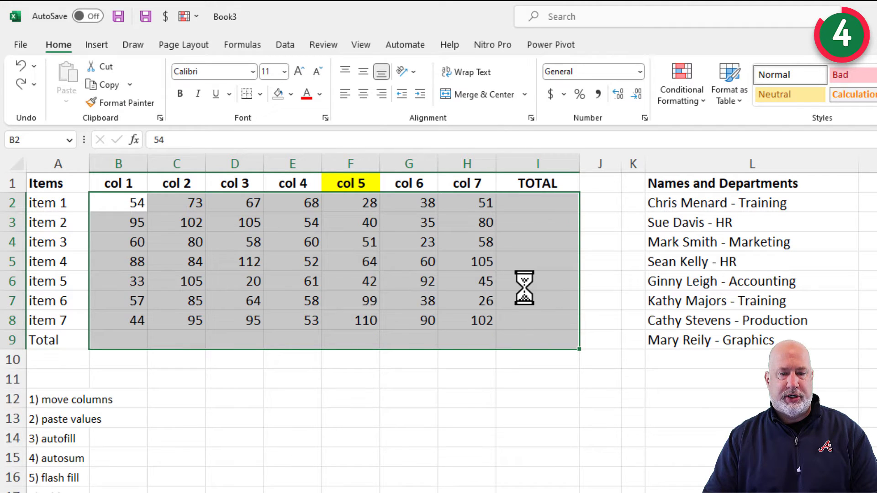
key("ctrl+z")
key("ctrl+z")
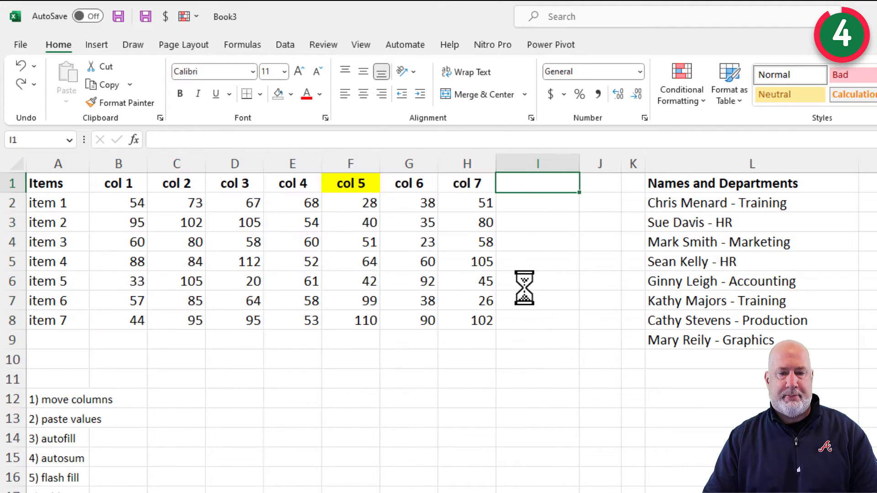
left_click(459, 236)
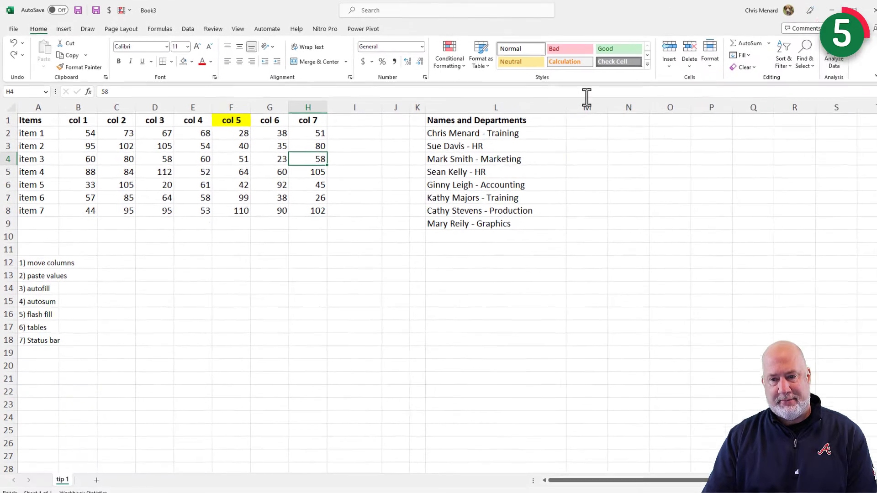
Widen column M and give it the heading Names
left_click_drag(602, 107, 644, 110)
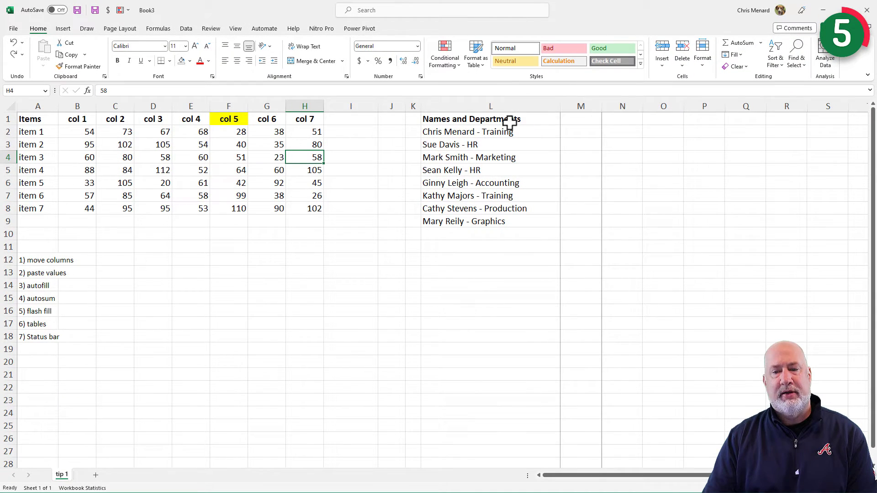
left_click(505, 122)
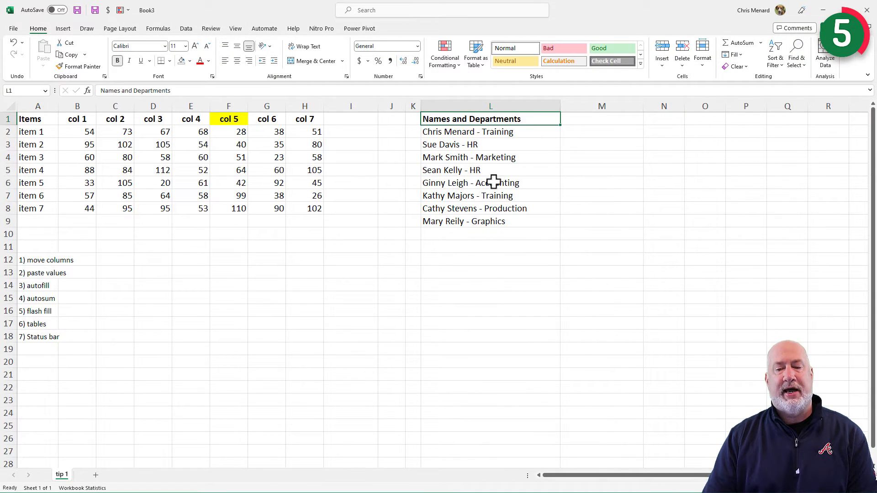
left_click(578, 123)
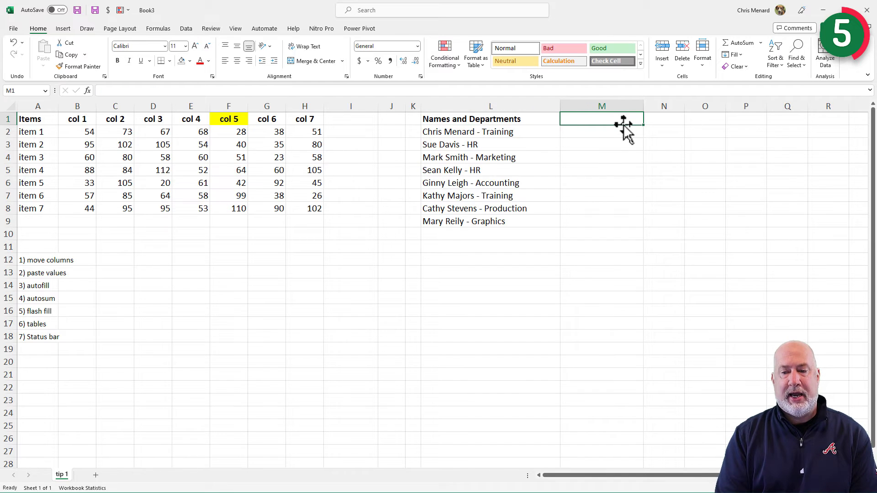
type("N")
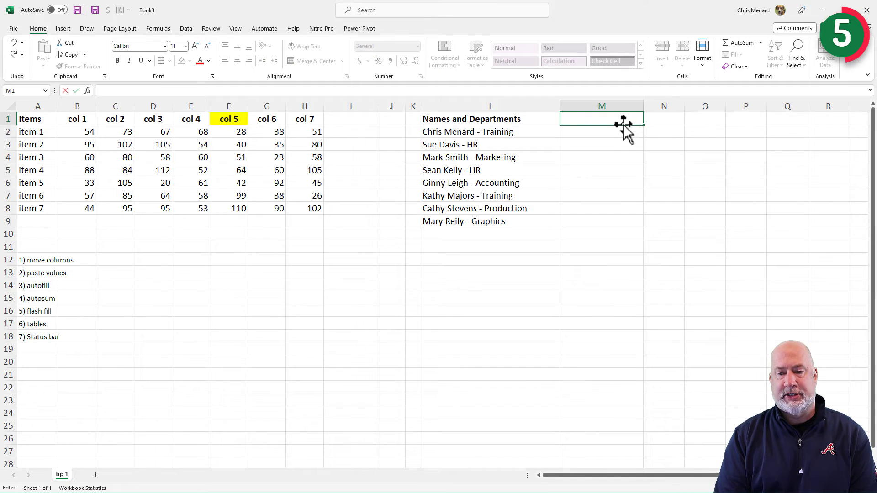
type("ames")
key("Return")
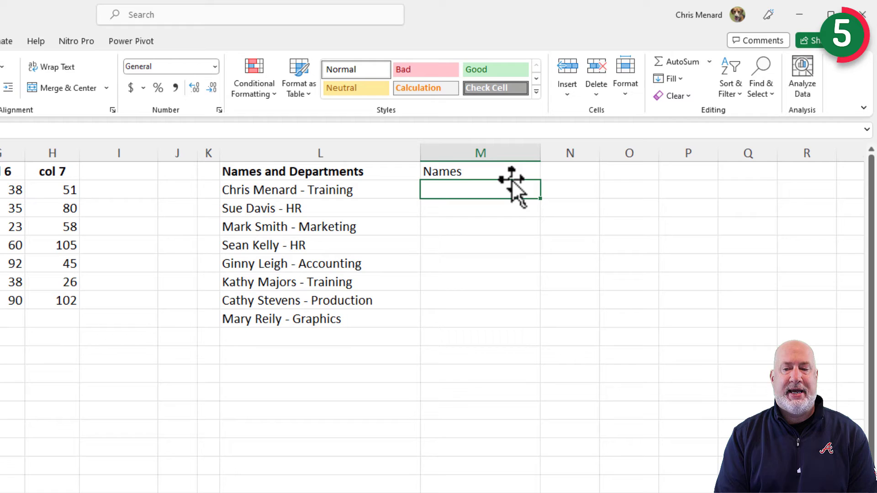
Type the first person's name in M2 and accept Flash Fill for the remaining names
key("Up")
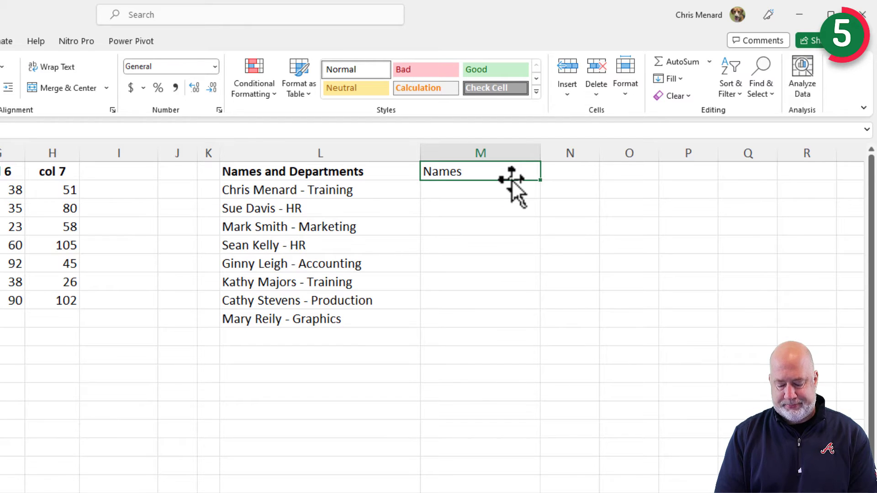
key("Down")
type("Chris Menard")
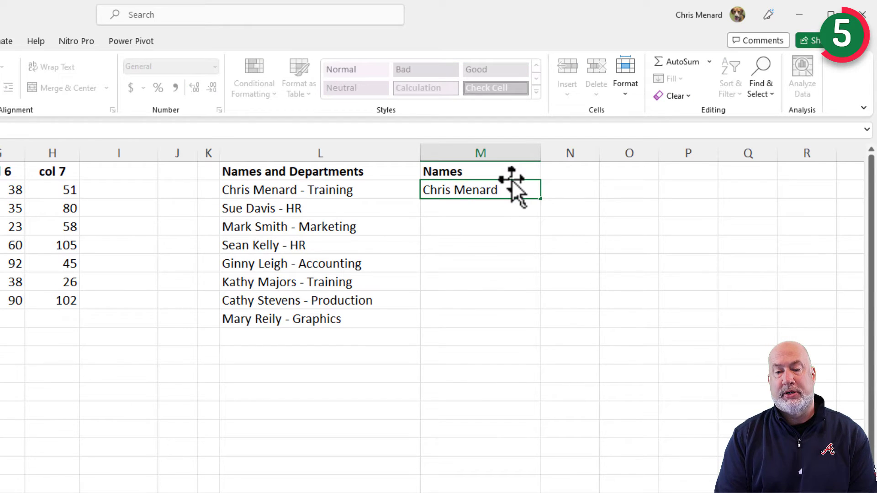
key("Return")
type("Sue Davis")
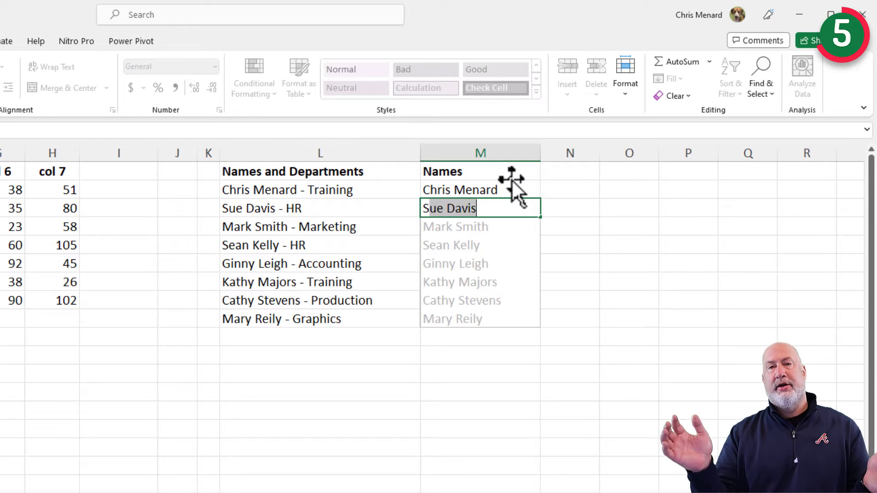
key("Return")
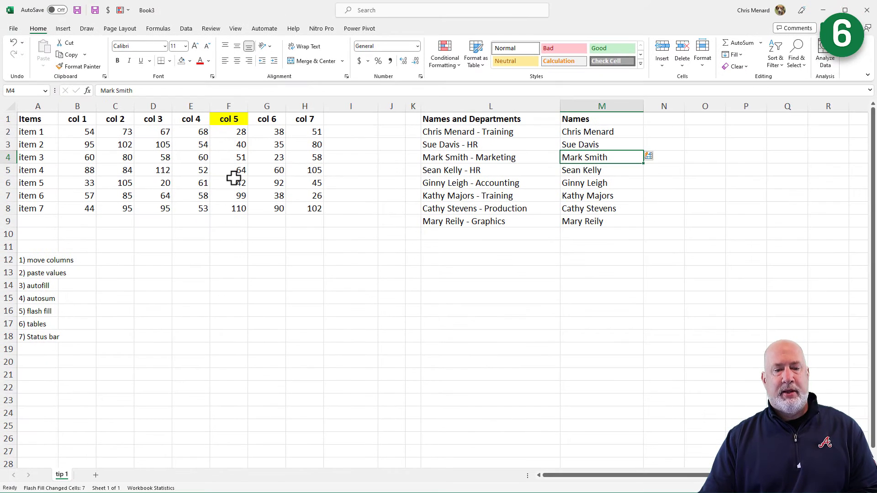
Convert the item data A1:H8 into Table1 with headers using Ctrl+T
left_click(234, 180)
left_click(245, 147)
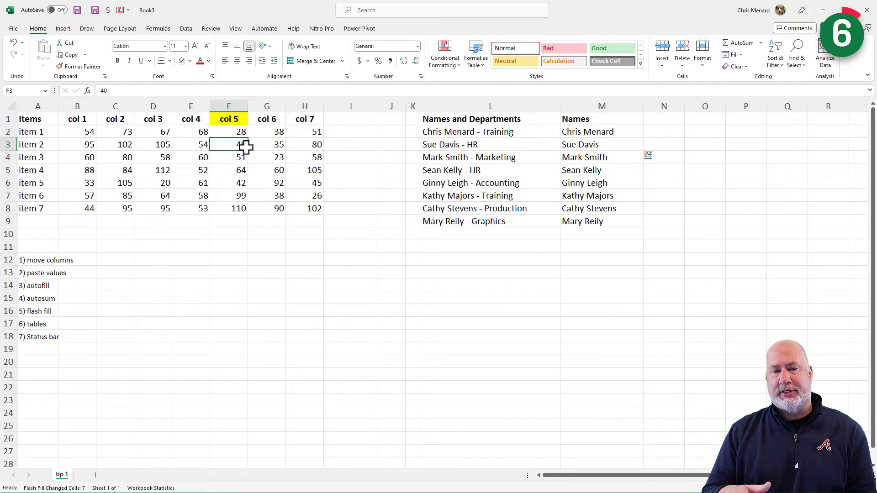
left_click(185, 132)
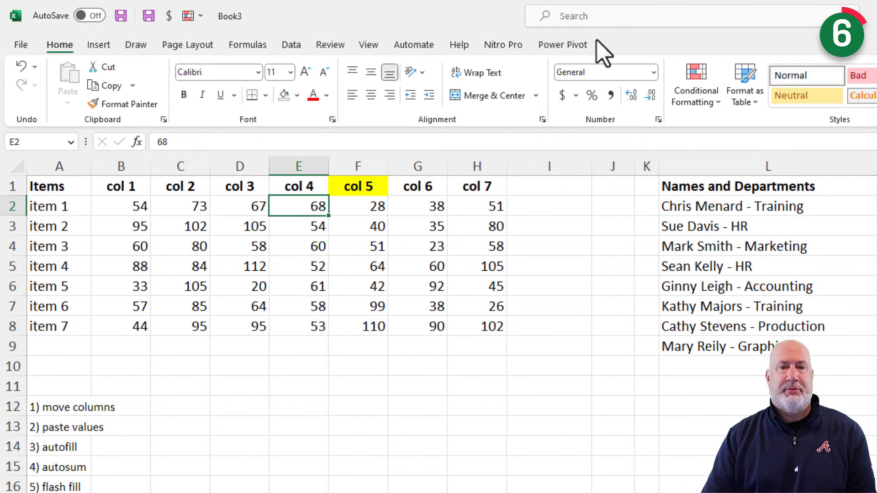
left_click(242, 210)
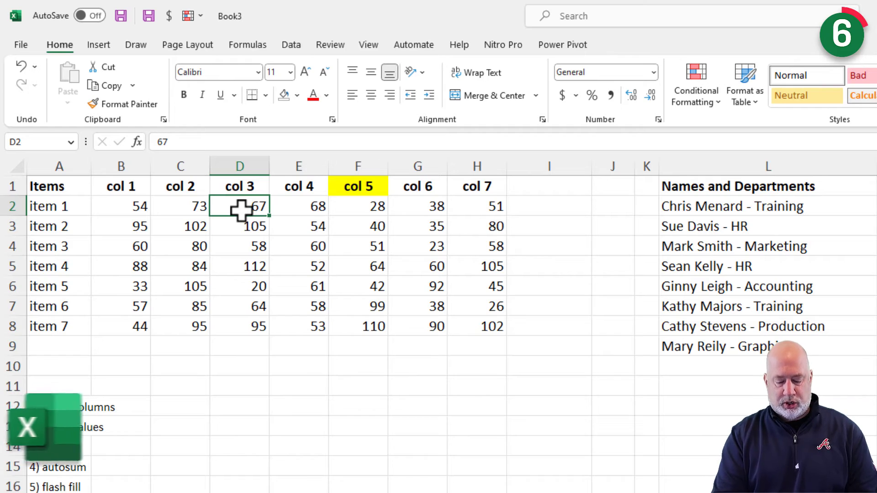
key("ctrl+t")
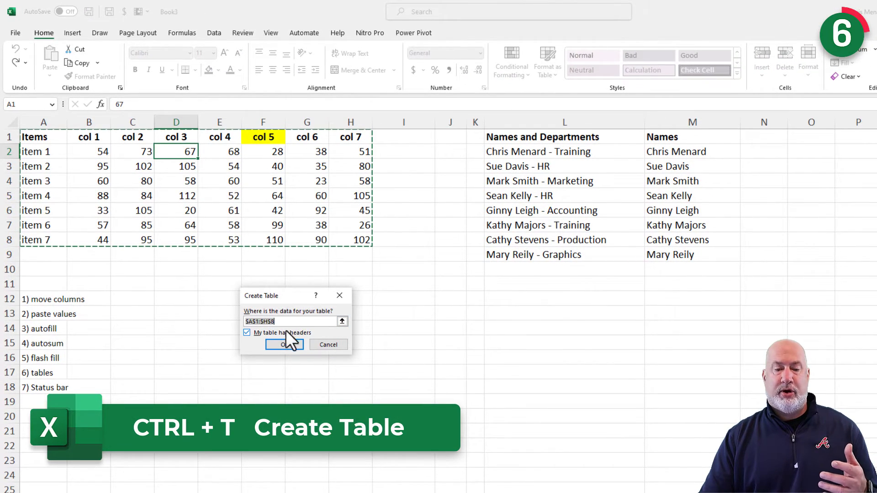
left_click(287, 344)
left_click(262, 196)
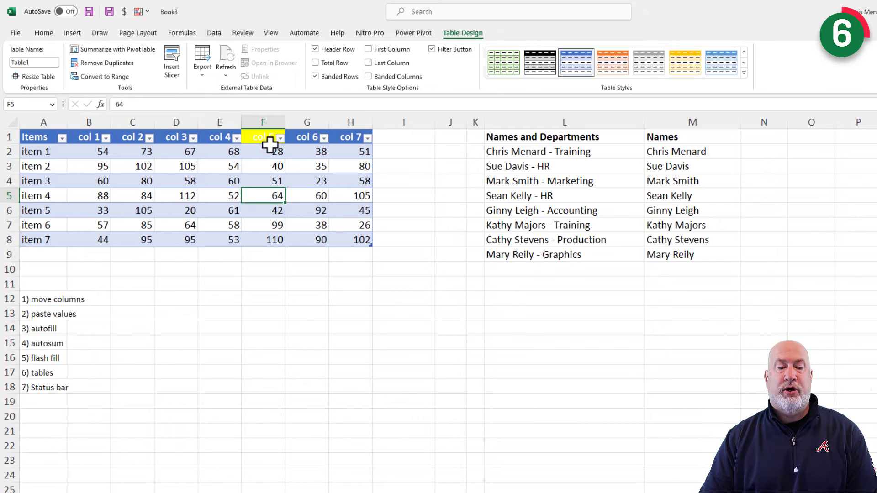
left_click(216, 137)
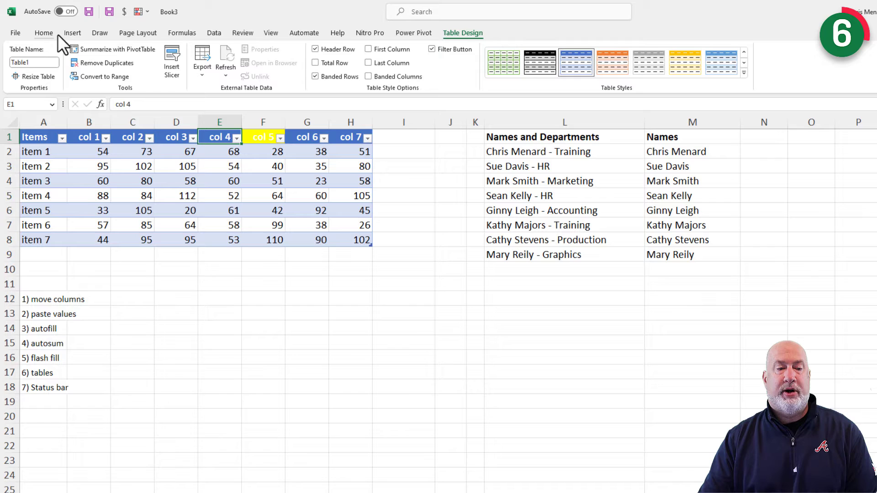
left_click(44, 33)
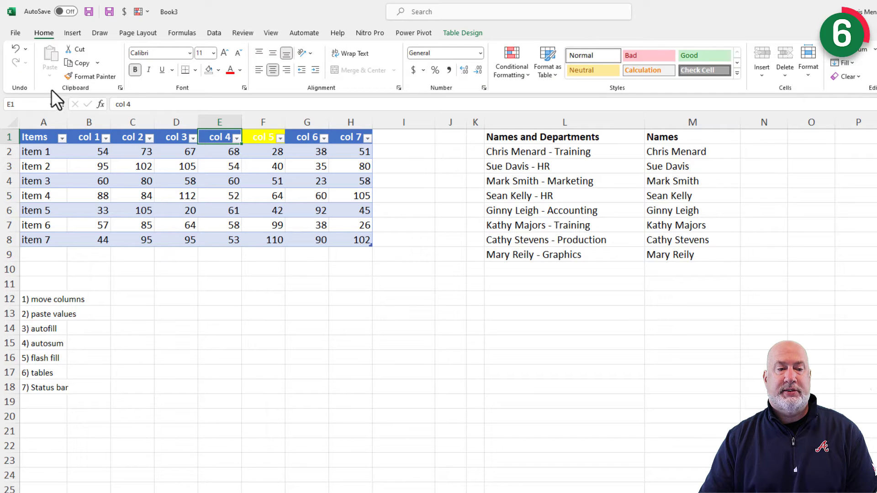
left_click(95, 77)
left_click(258, 137)
left_click(267, 174)
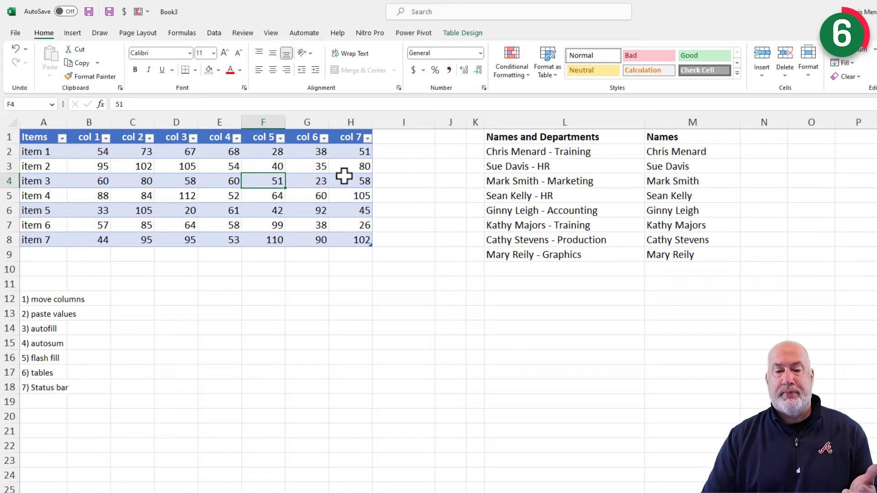
left_click(399, 140)
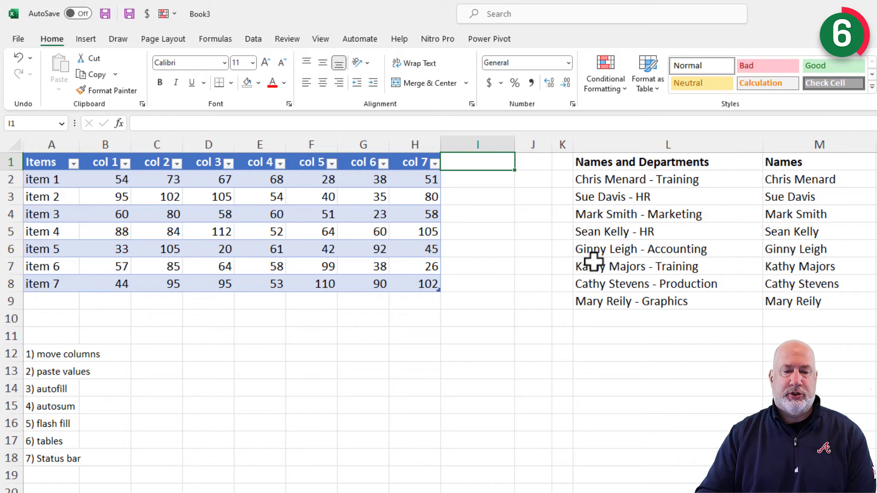
left_click(343, 197)
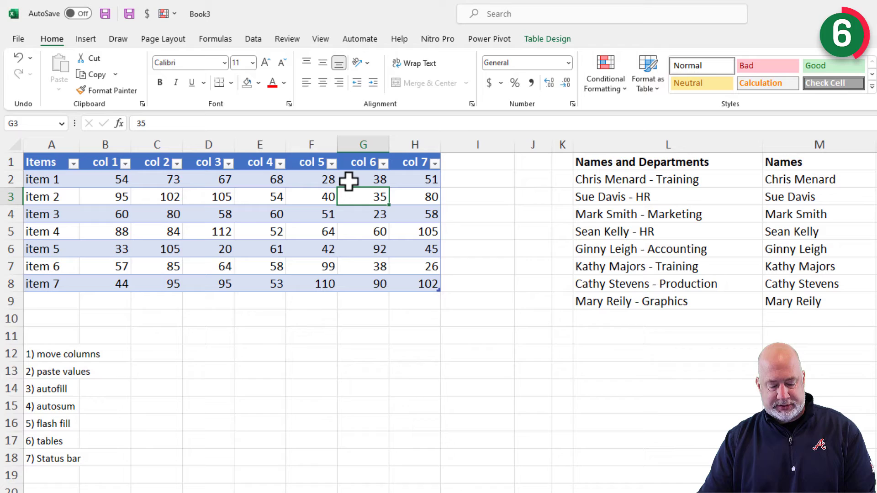
Insert a column chart of the table with Alt+F1 and place it below the table
key("alt+F1")
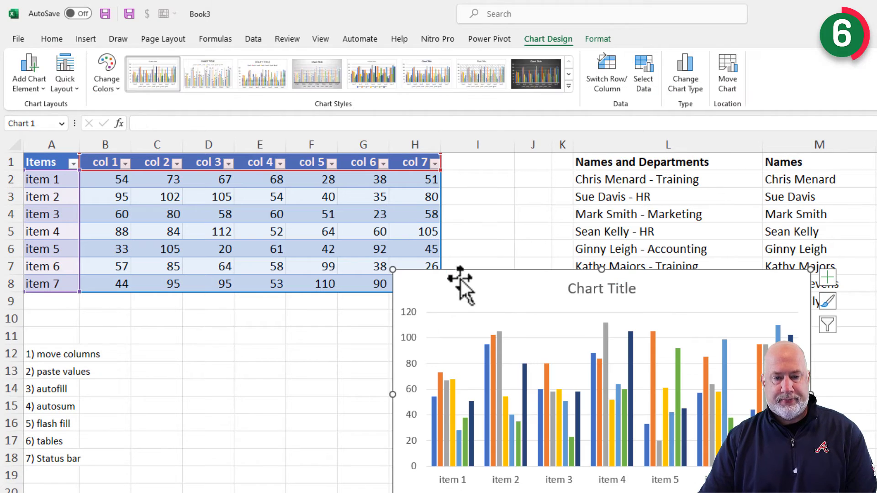
left_click_drag(458, 284, 280, 389)
left_click_drag(252, 350, 238, 350)
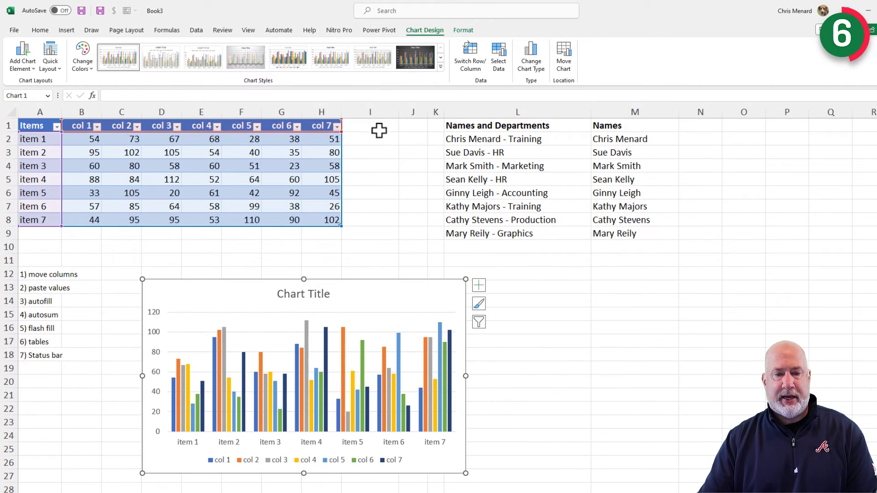
Add a col 8 column filled with 50 in I2:I8 and enlarge the chart
left_click(322, 127)
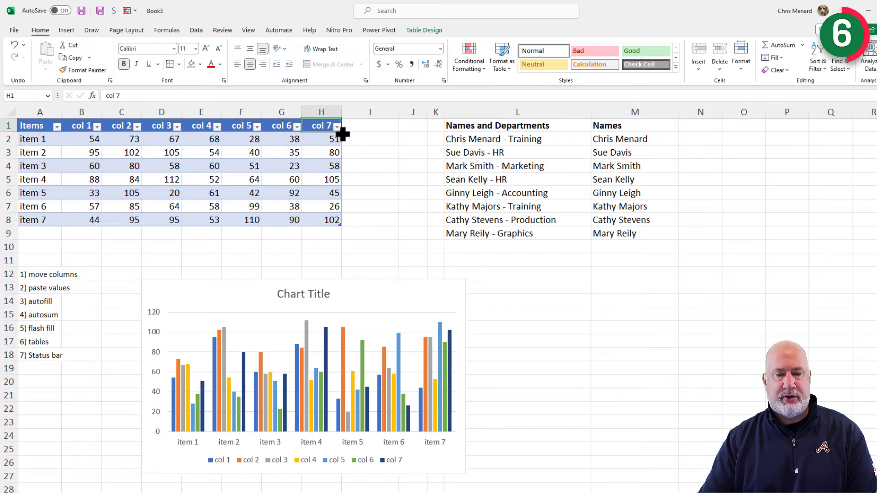
left_click_drag(341, 133, 375, 214)
type("50")
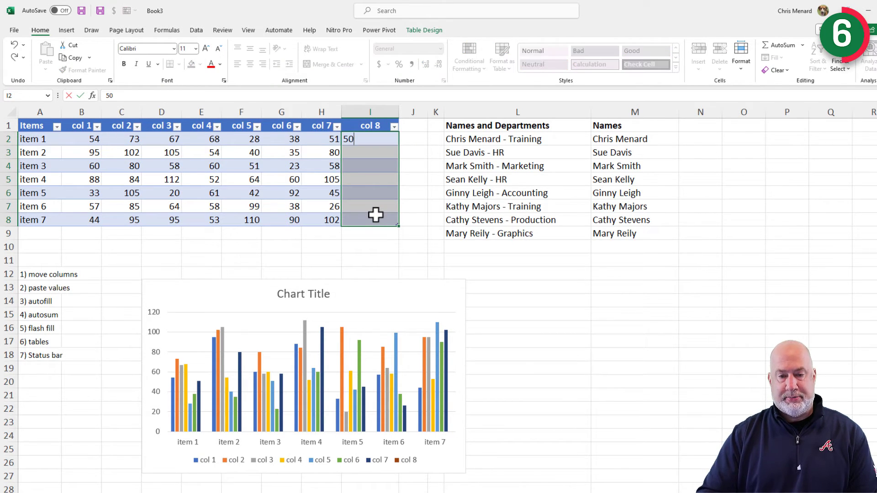
key("ctrl+Return")
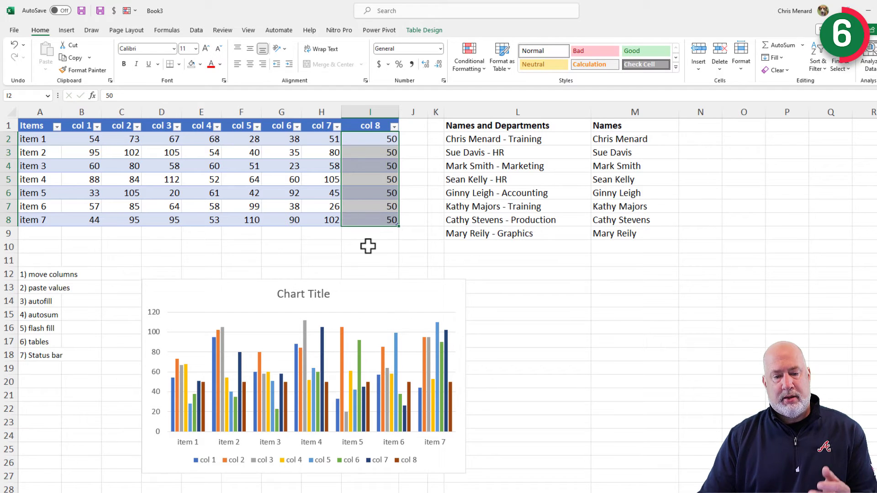
left_click(465, 280)
left_click_drag(465, 281, 552, 265)
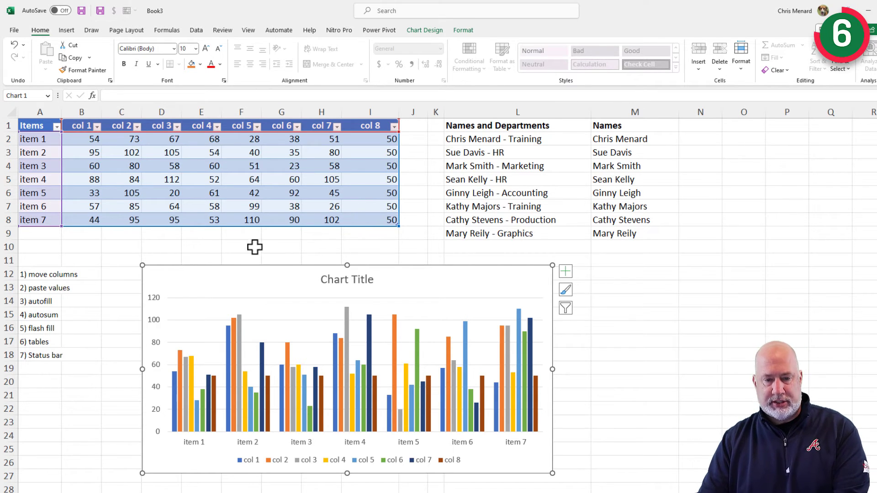
Delete the chart and add a table total row showing col 7's Sum
key("Delete")
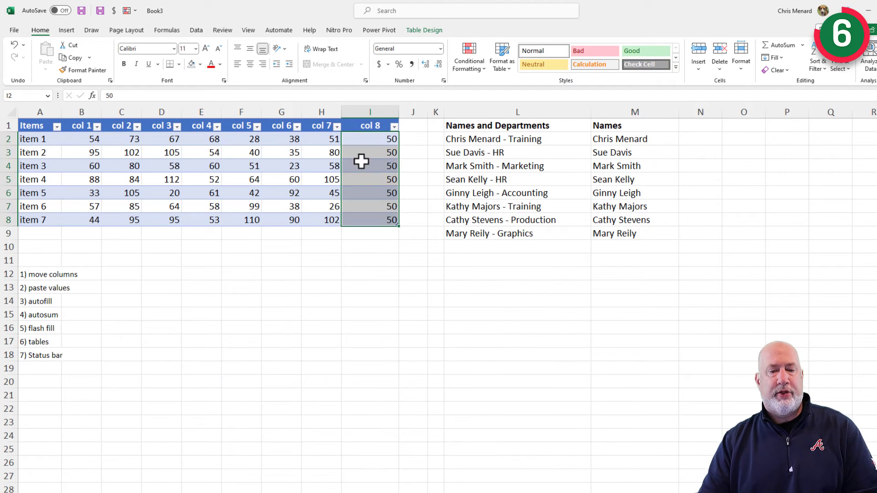
left_click(320, 159)
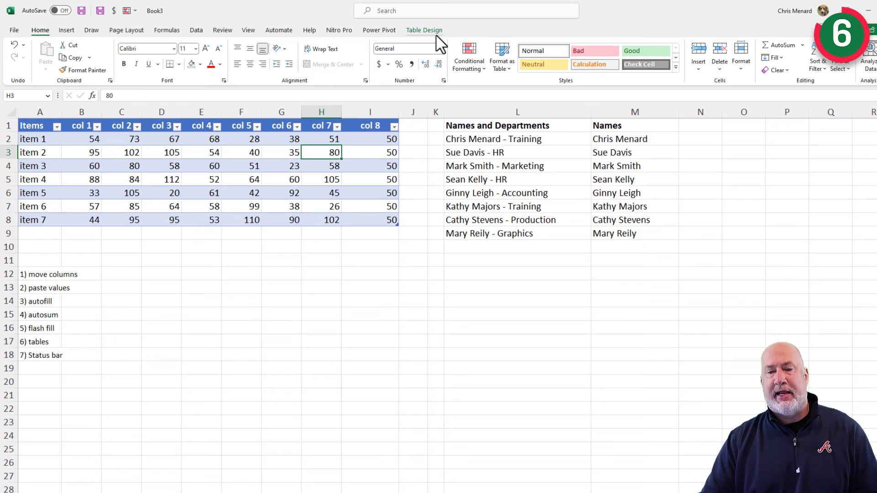
left_click(424, 30)
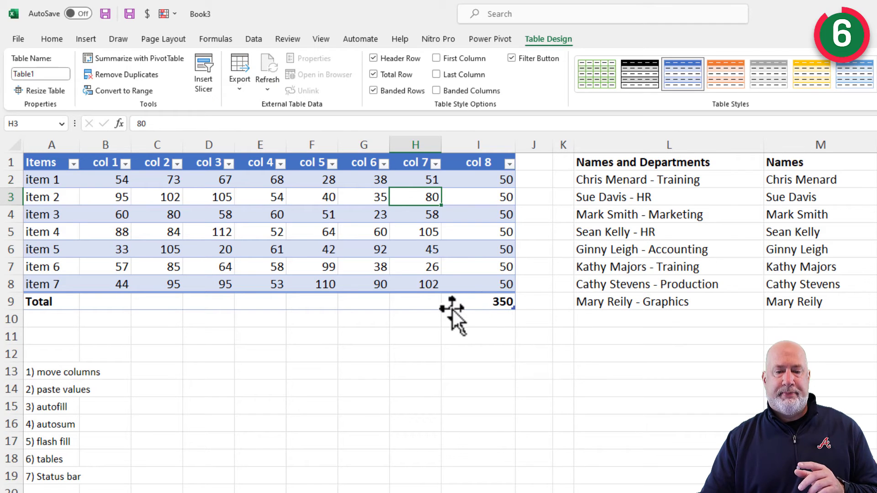
left_click(423, 304)
left_click(446, 304)
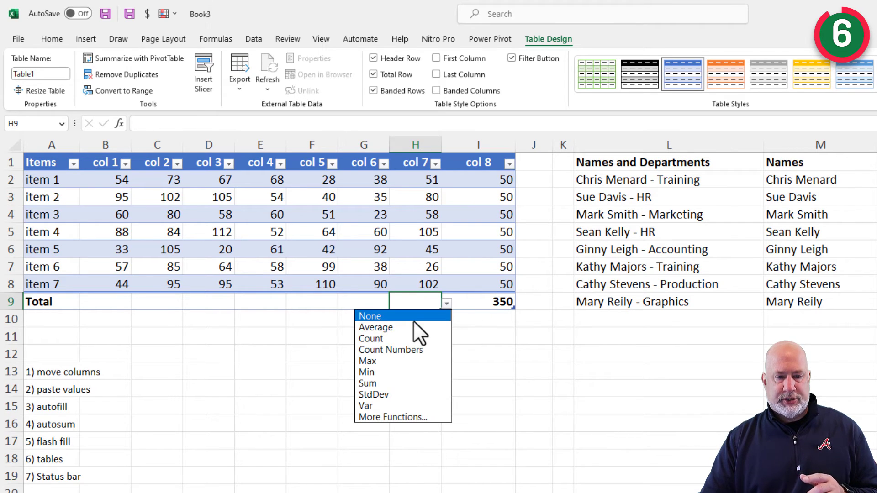
left_click(390, 383)
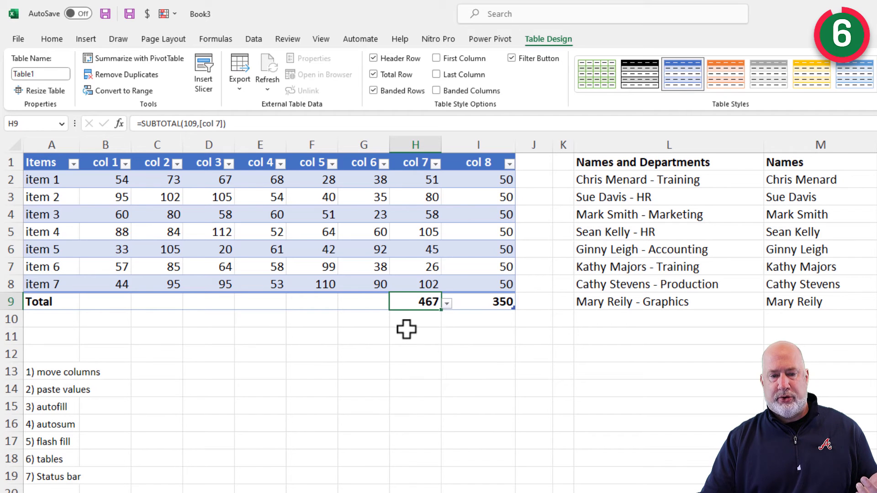
Switch the col 7 total to Average, then remove the total row
left_click(446, 304)
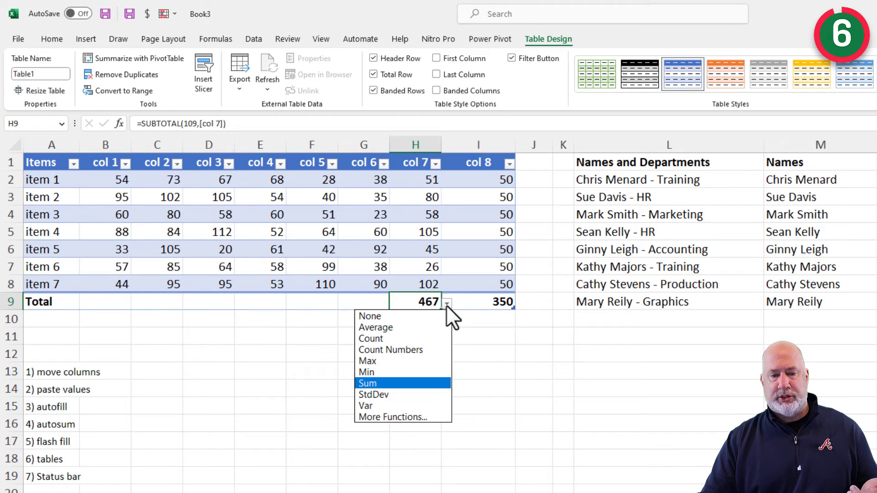
left_click(416, 326)
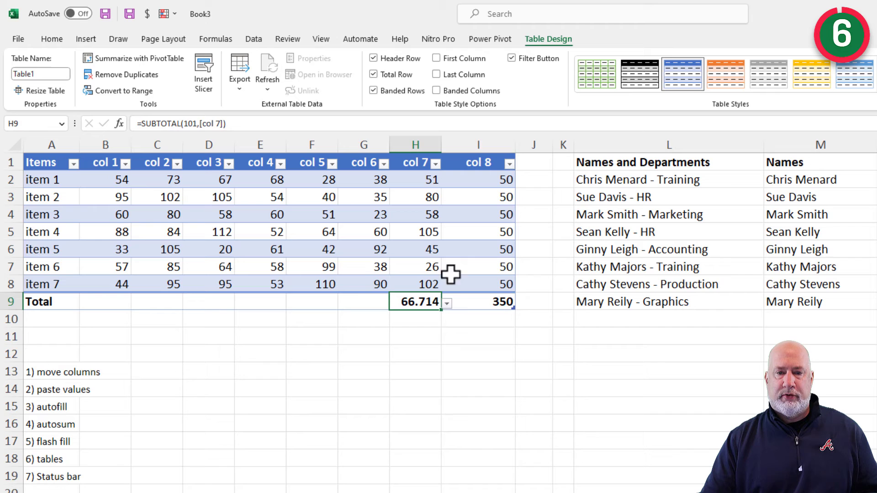
left_click(374, 75)
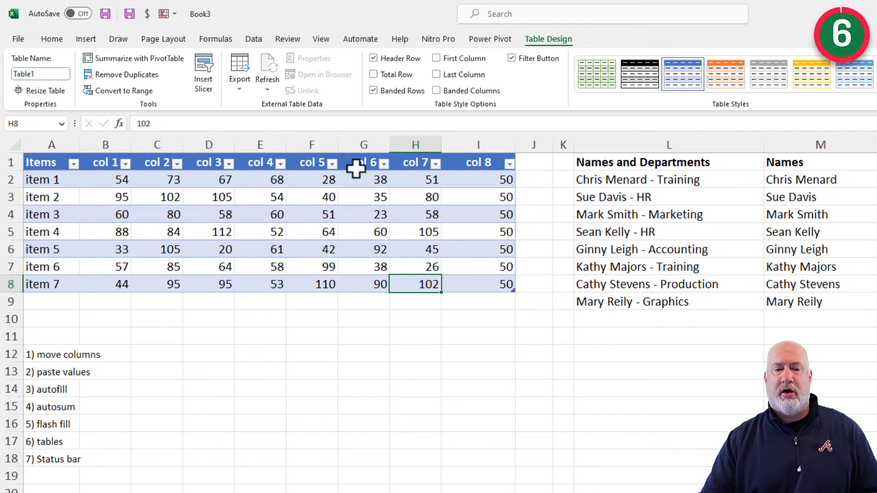
left_click(343, 234)
left_click(361, 279)
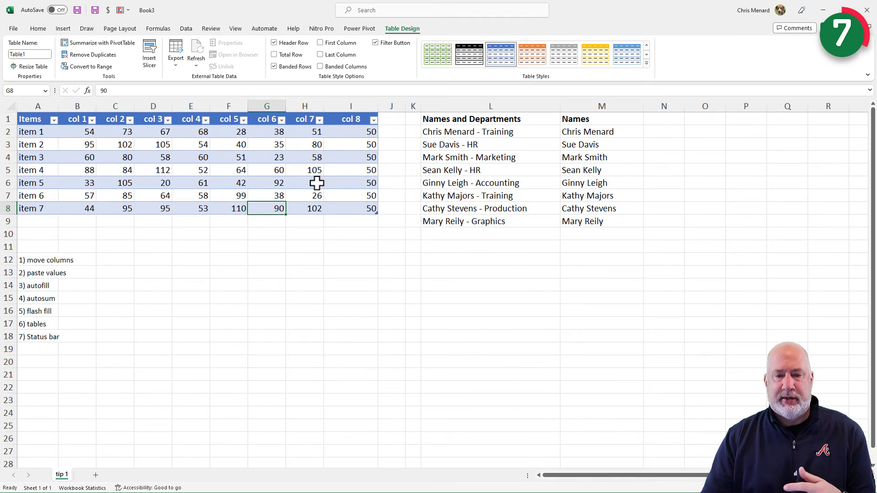
left_click_drag(340, 137, 347, 205)
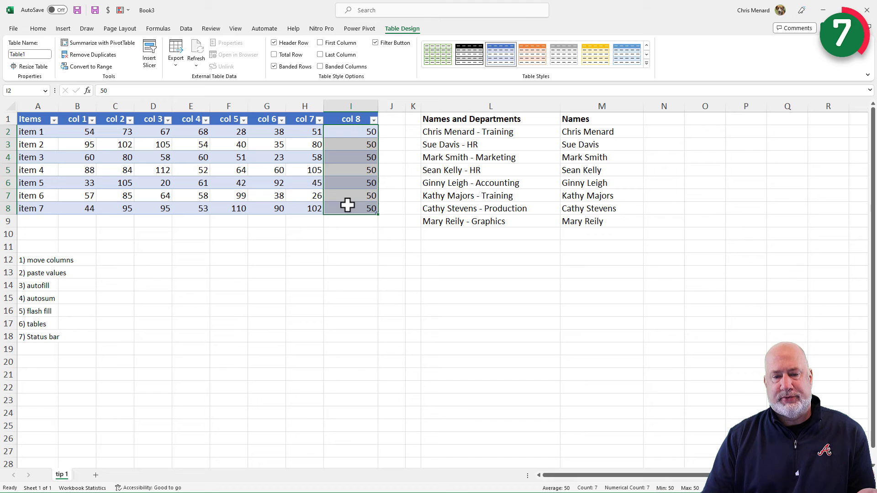
left_click_drag(296, 146, 297, 208)
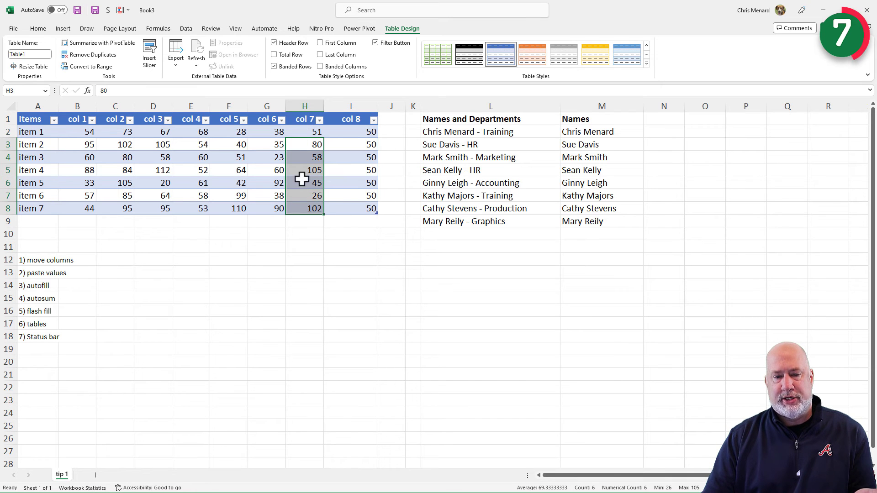
left_click_drag(304, 131, 302, 207)
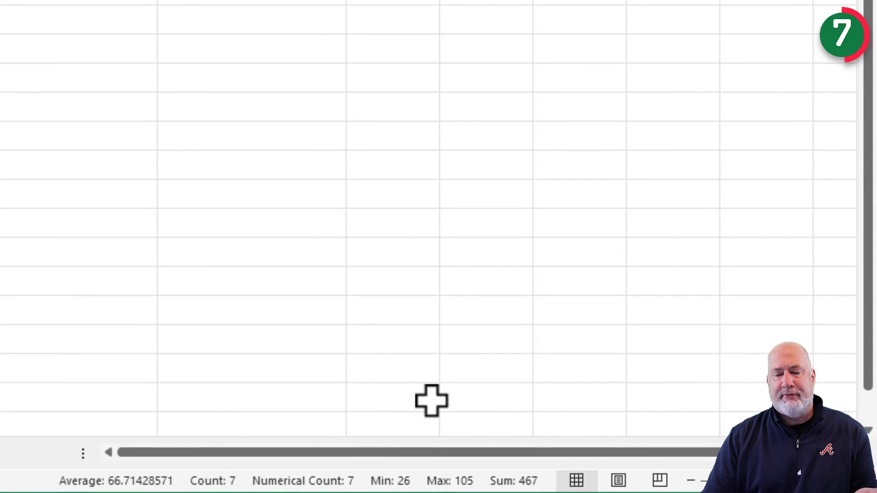
right_click(511, 482)
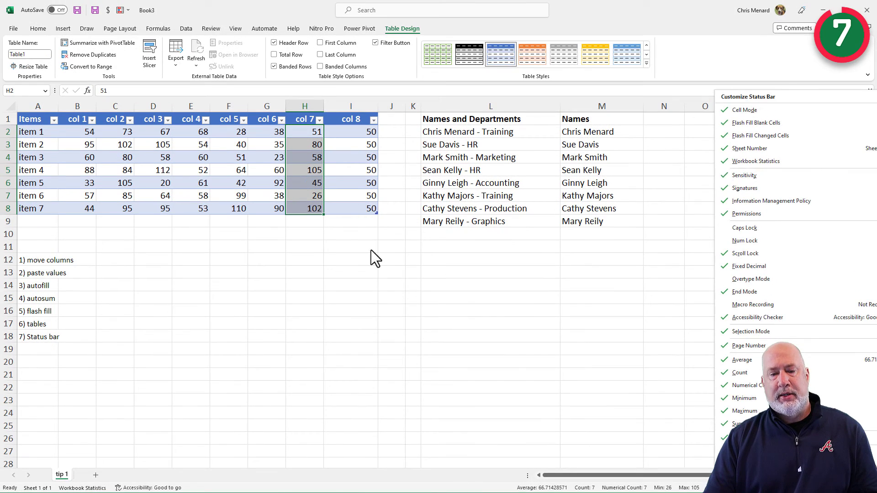
key("Escape")
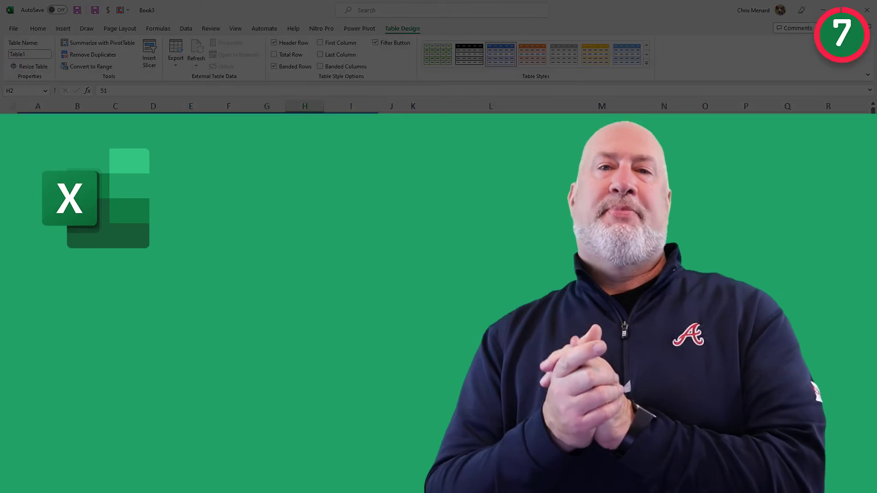